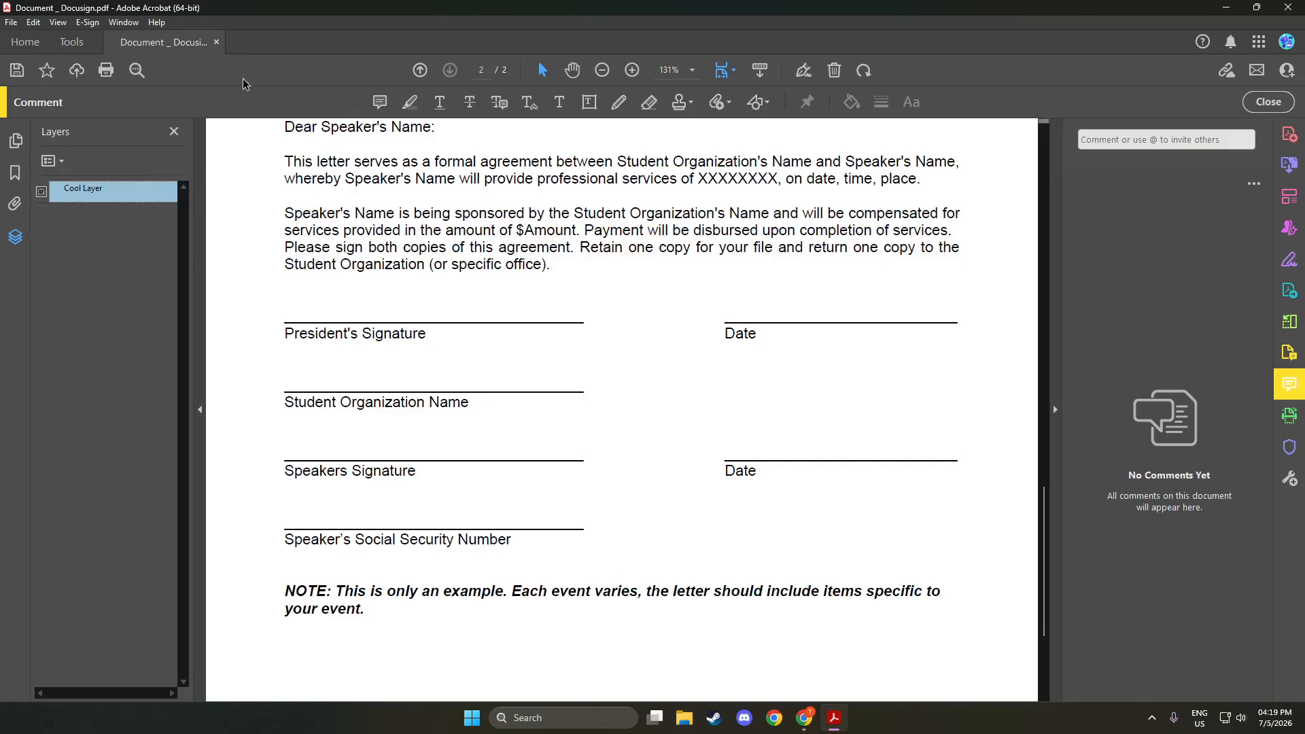
Switch from the letter to Acrobat's Tools page
left_click(78, 46)
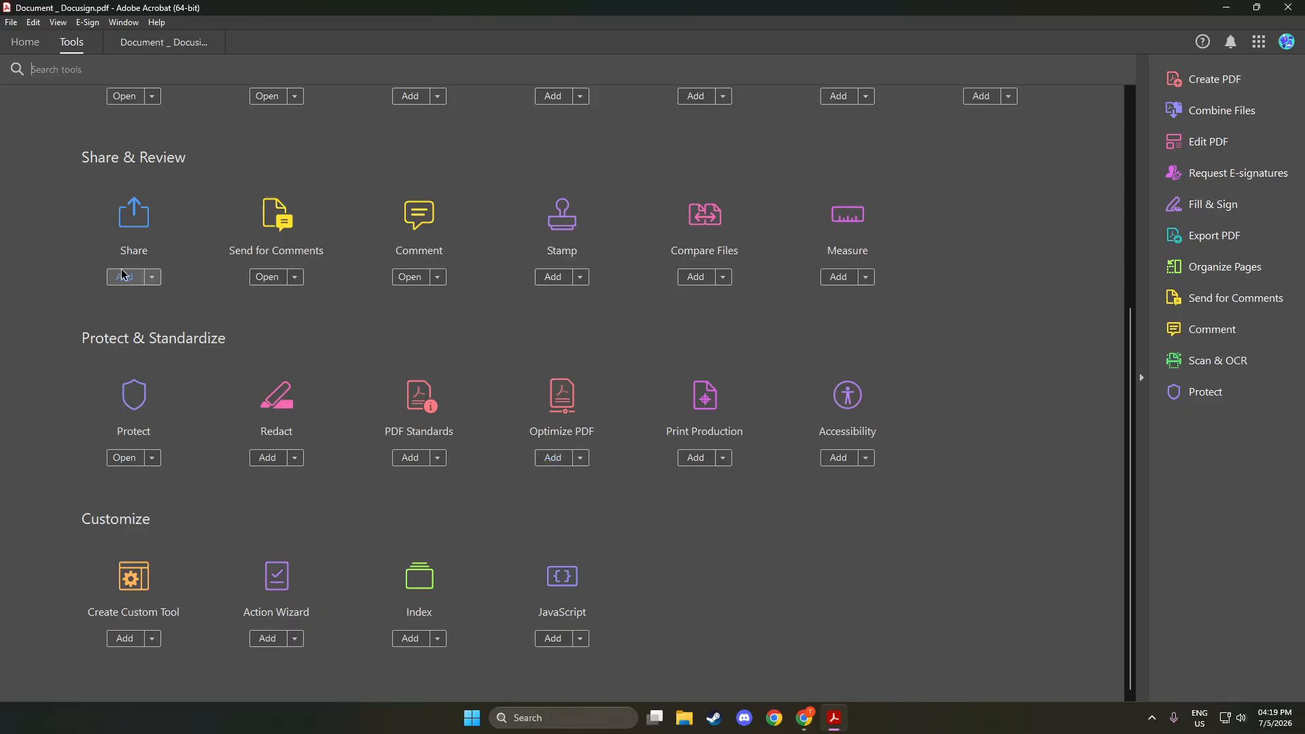
Start Edit PDF from the Create & Edit tools to make the letter's text editable
scroll(408, 317, "up", 5)
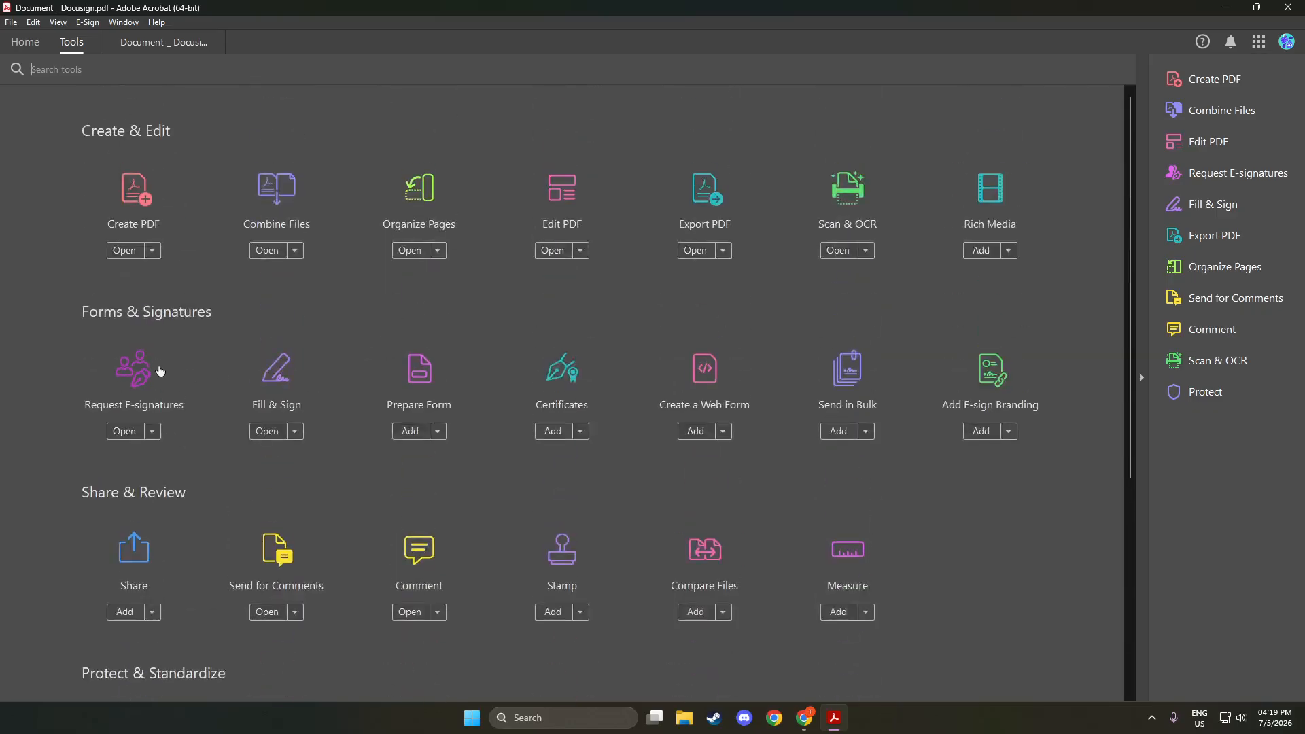
left_click(561, 208)
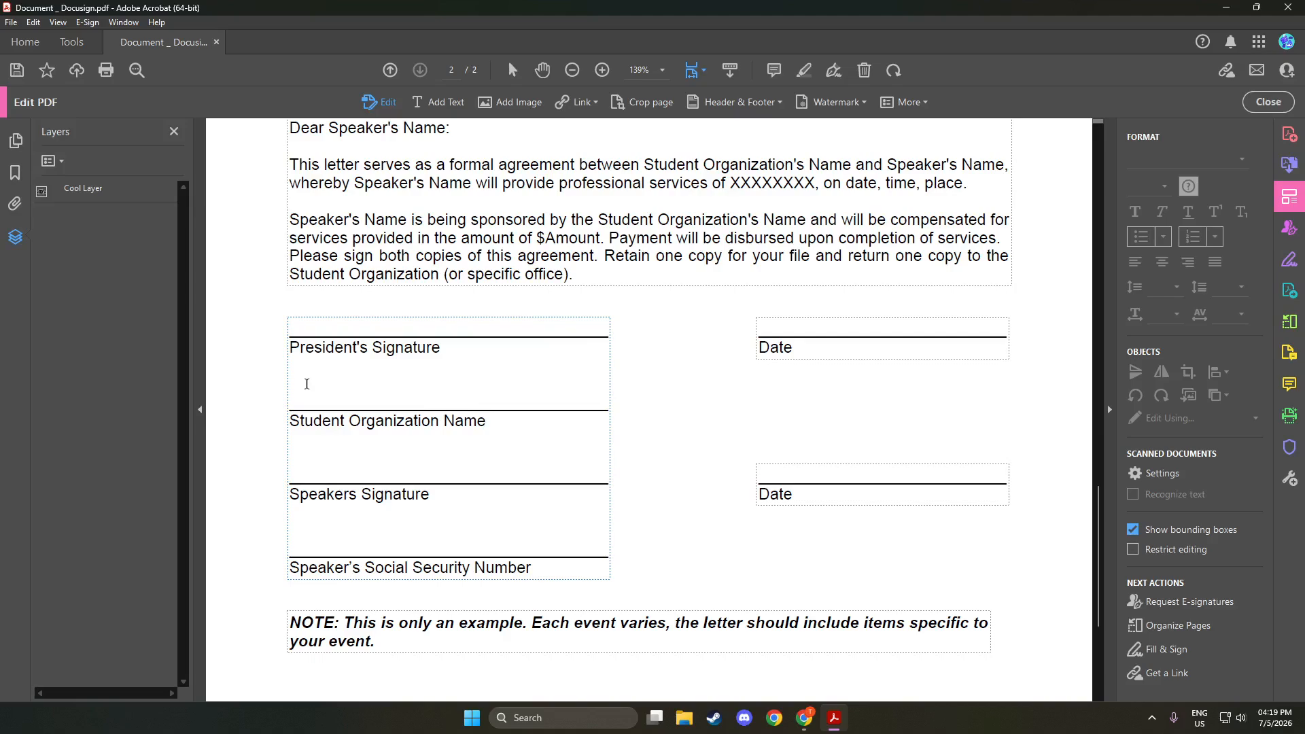
left_click_drag(308, 381, 308, 402)
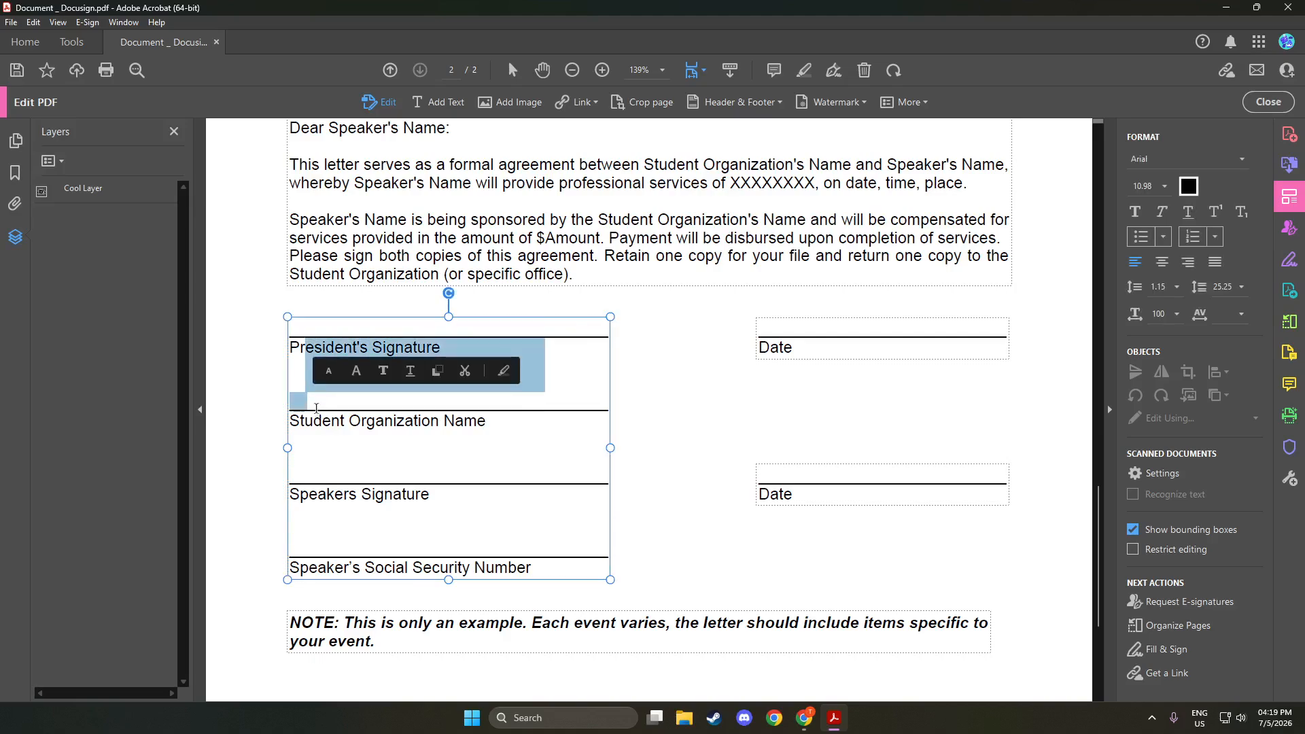
left_click(326, 407)
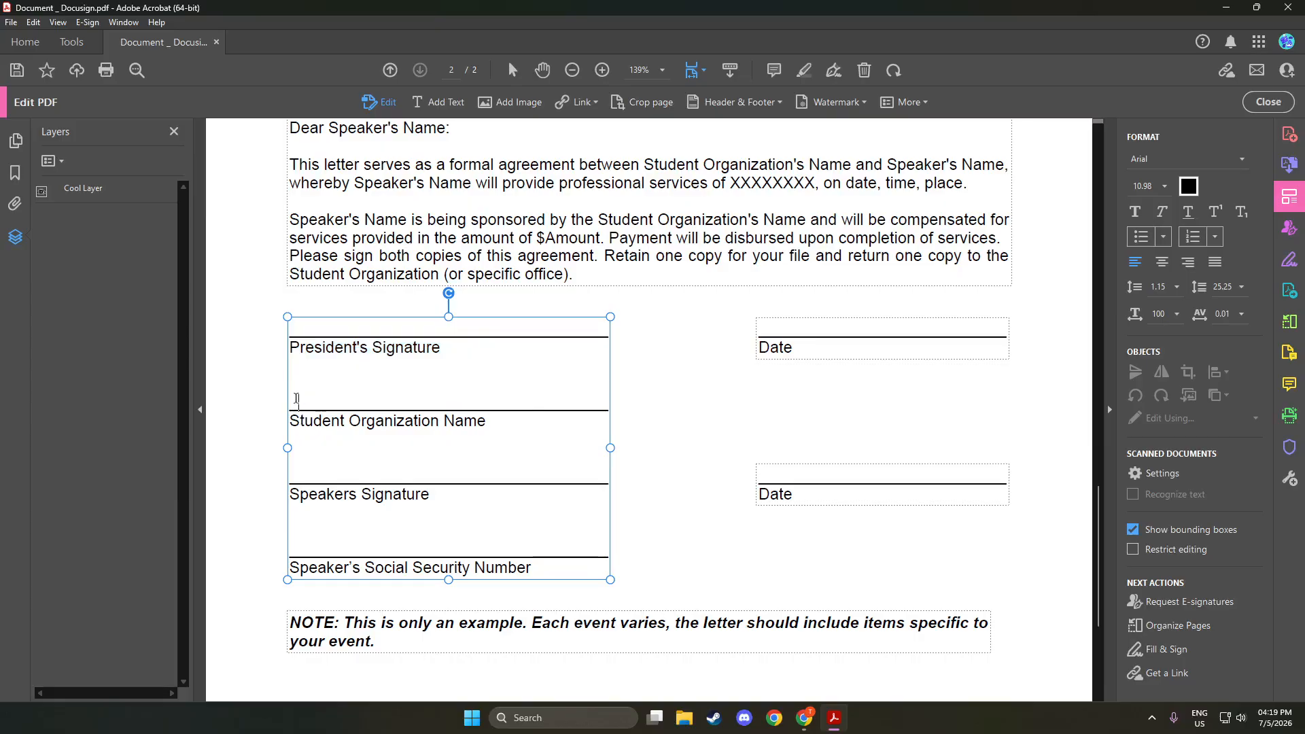
left_click(300, 387)
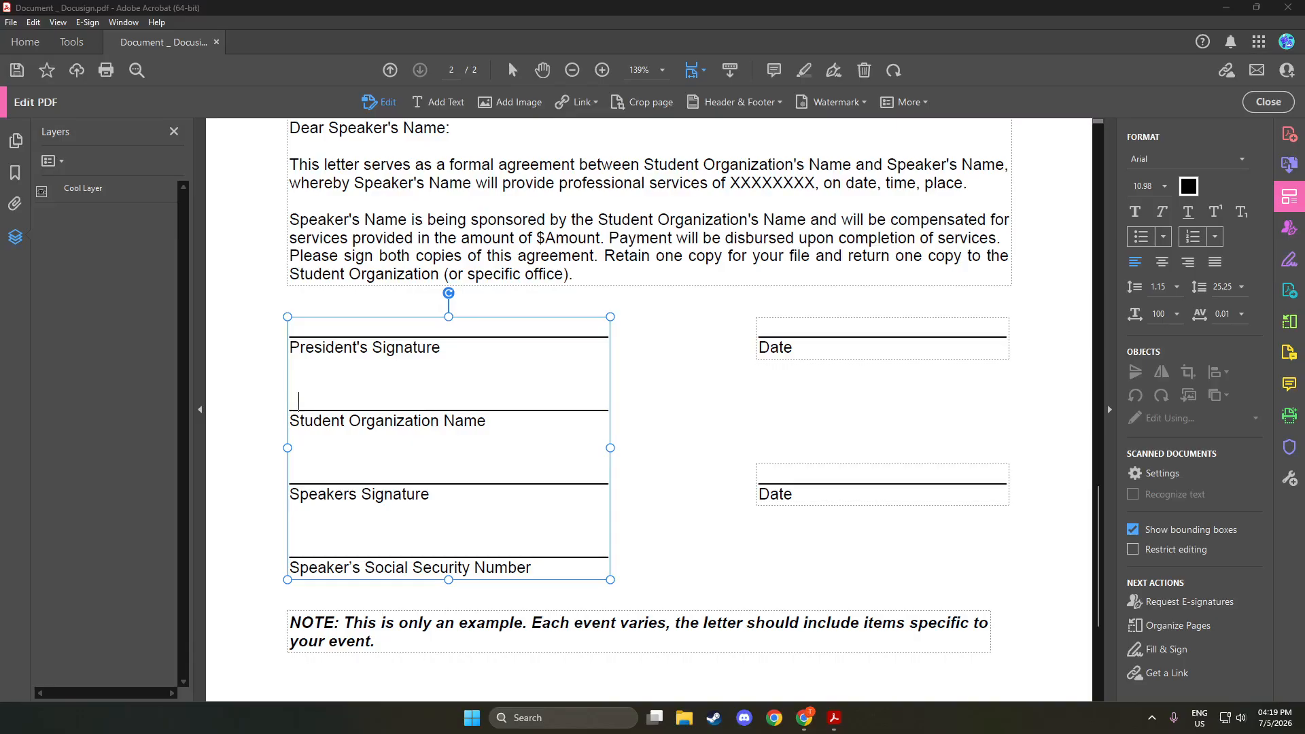
left_click(318, 396)
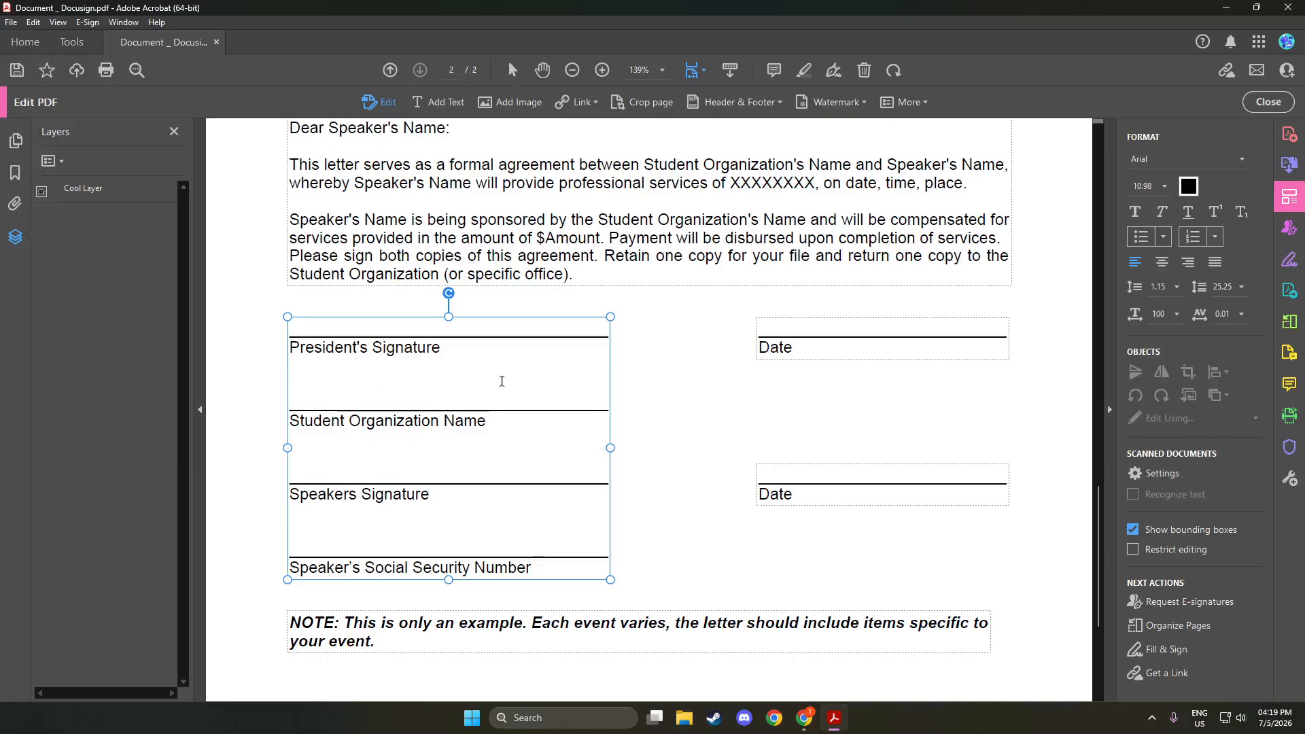
Type trial letters 'te' in the signature box, then delete them
type("te")
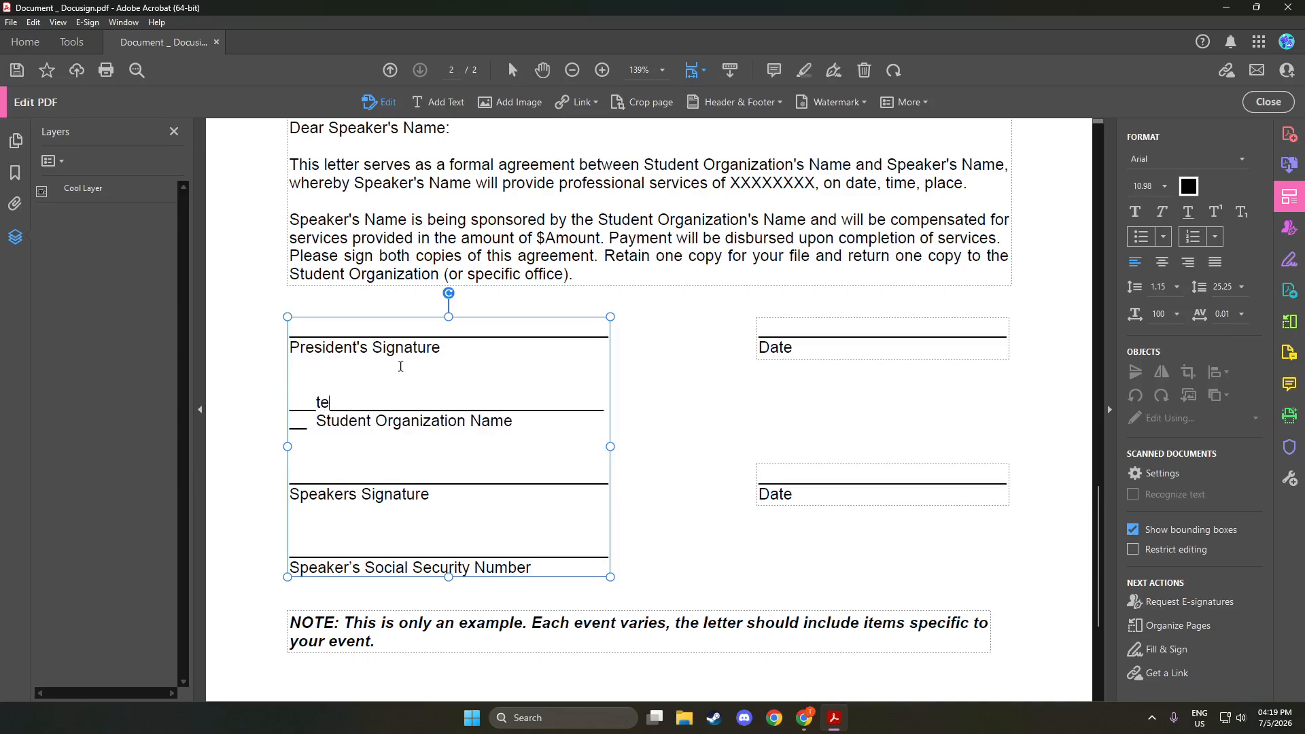
key("BackSpace")
key("BackSpace")
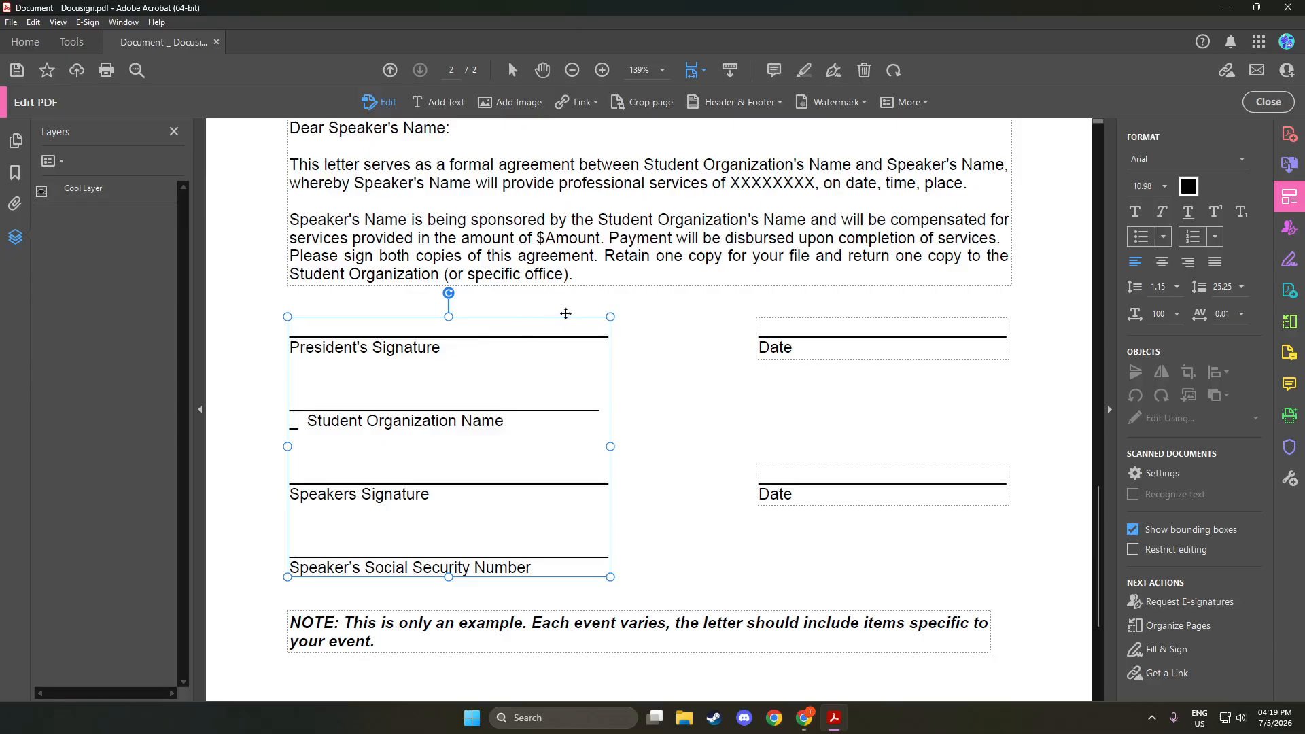
left_click(724, 310)
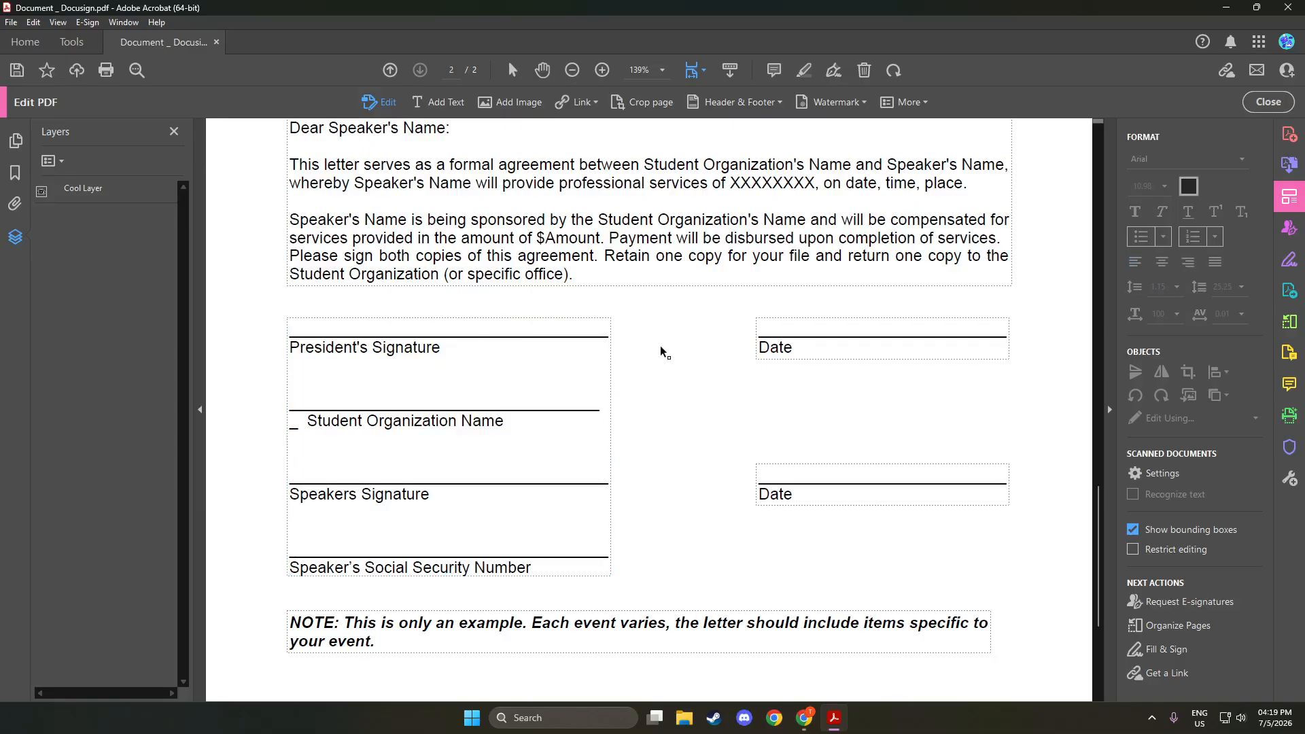
Type 'tes' on the top Date line, then undo it with Ctrl+Z
left_click(801, 329)
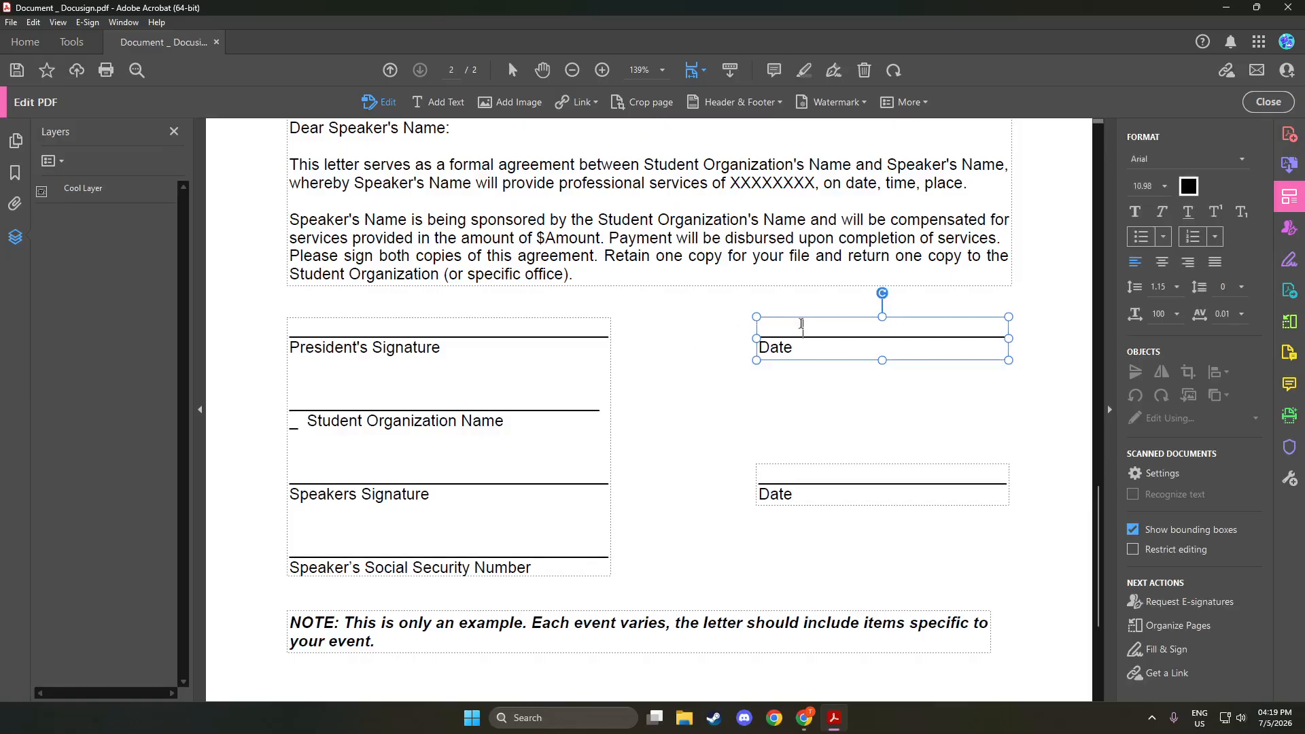
type("test")
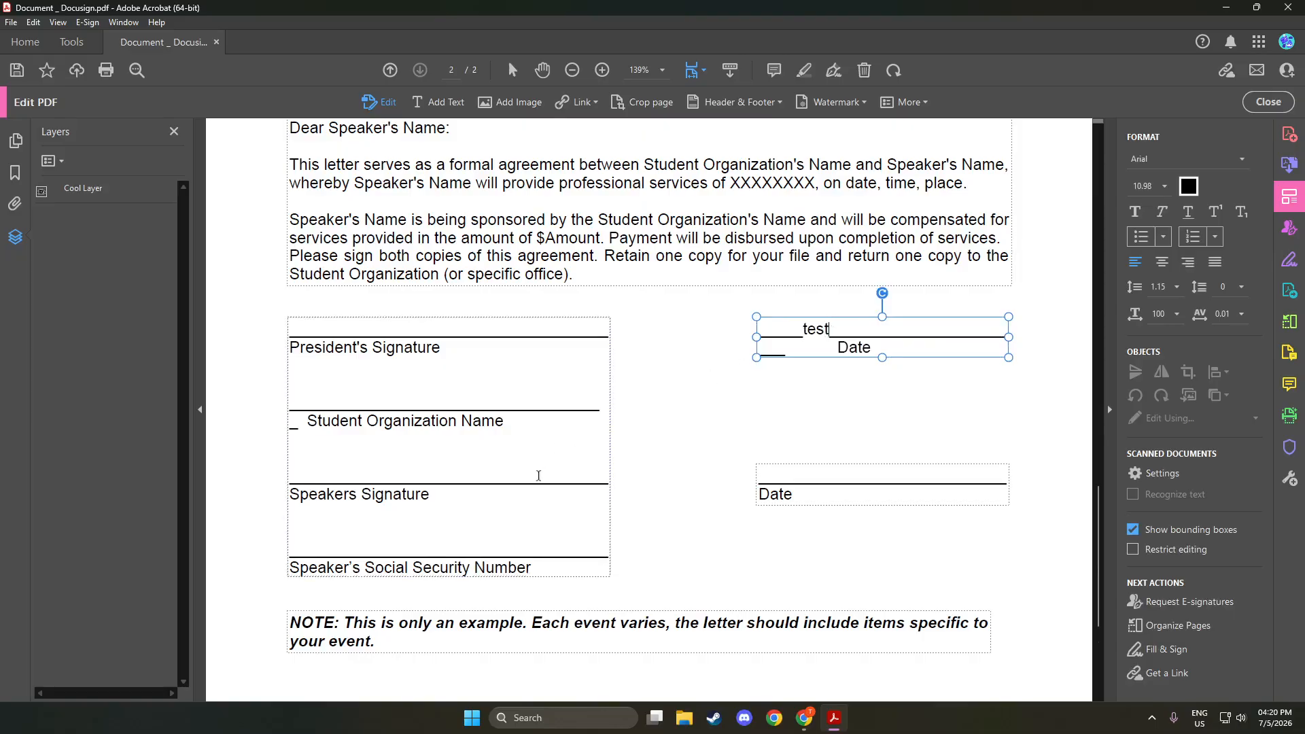
scroll(512, 468, "down", 3)
scroll(512, 468, "up", 7)
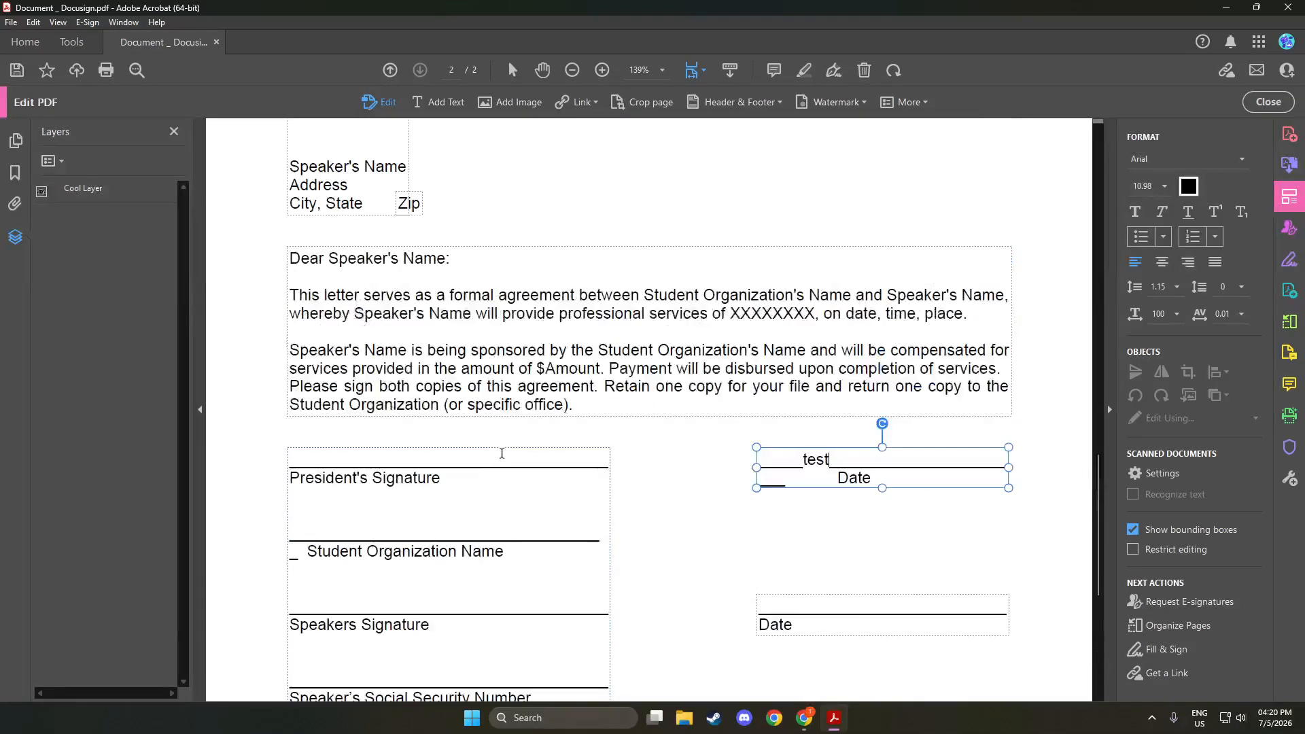
scroll(506, 452, "down", 1)
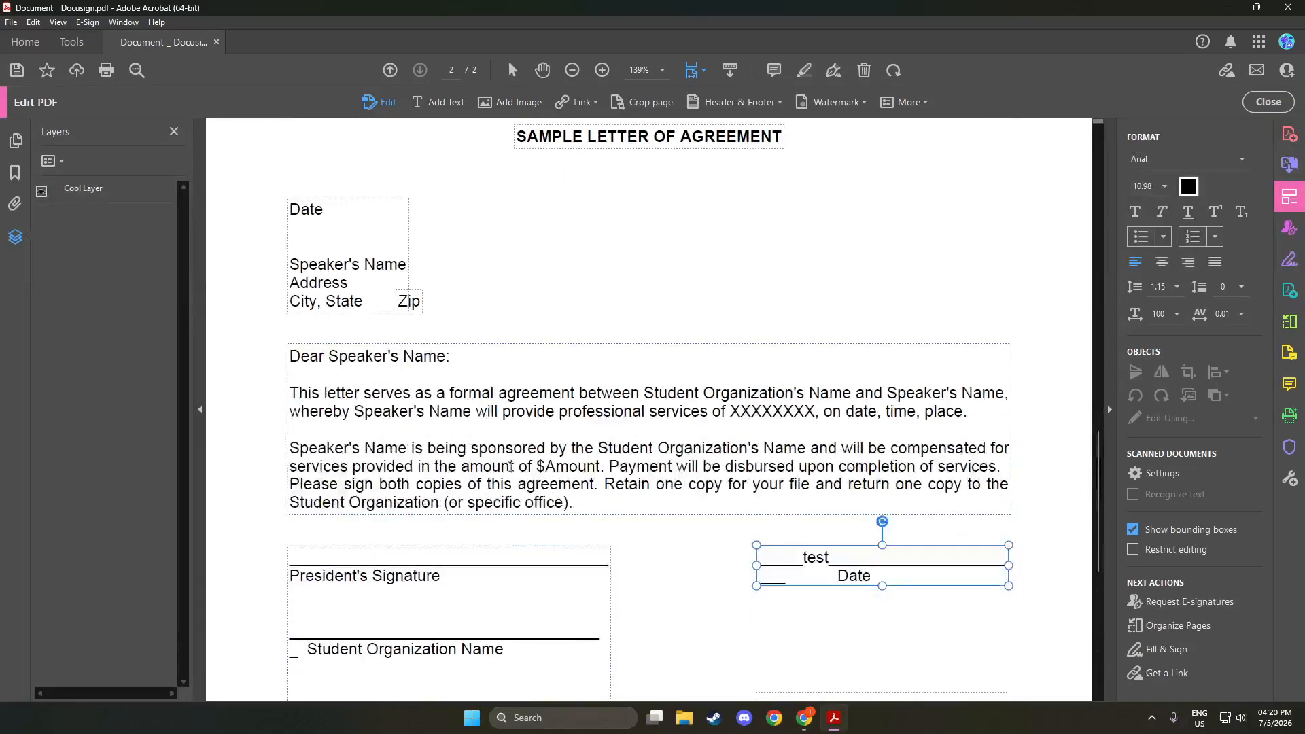
key("ctrl+z")
key("ctrl+z")
key("ctrl+z")
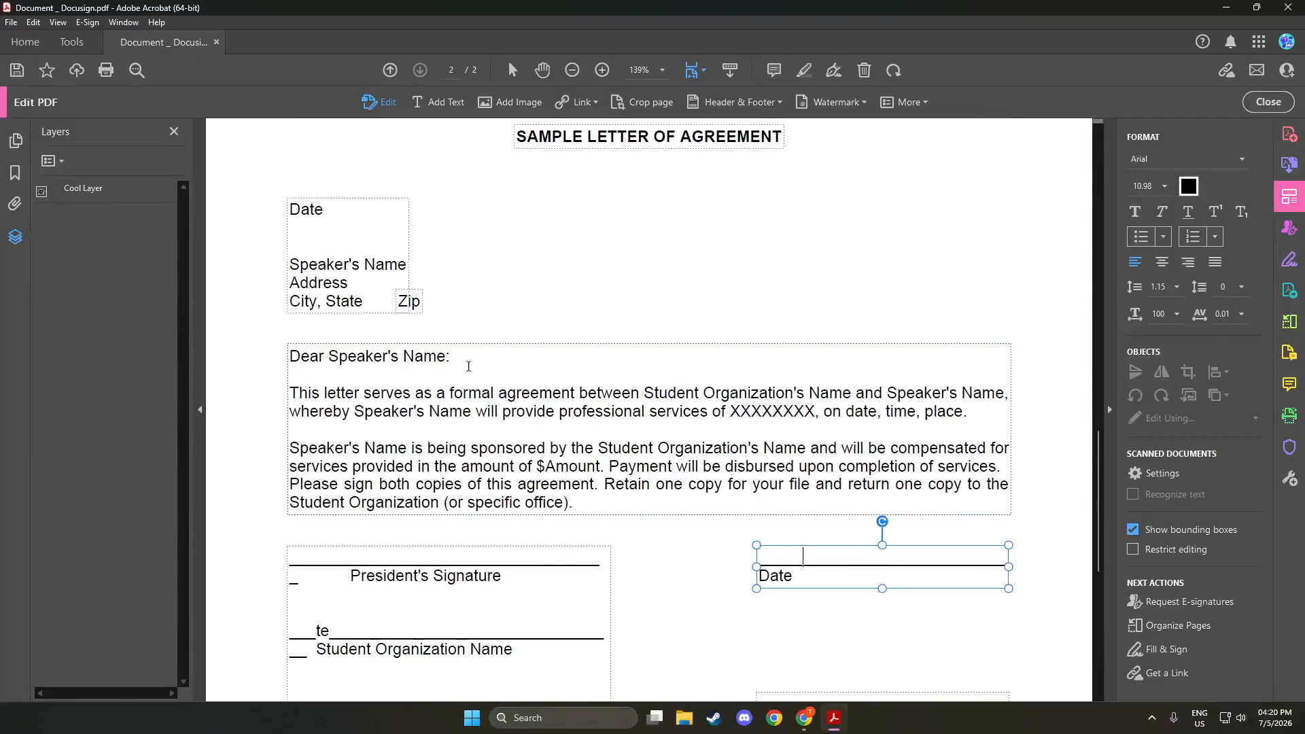
Add the word 'test' after 'Dear Speaker's Name:' and select it
left_click(469, 366)
type("te")
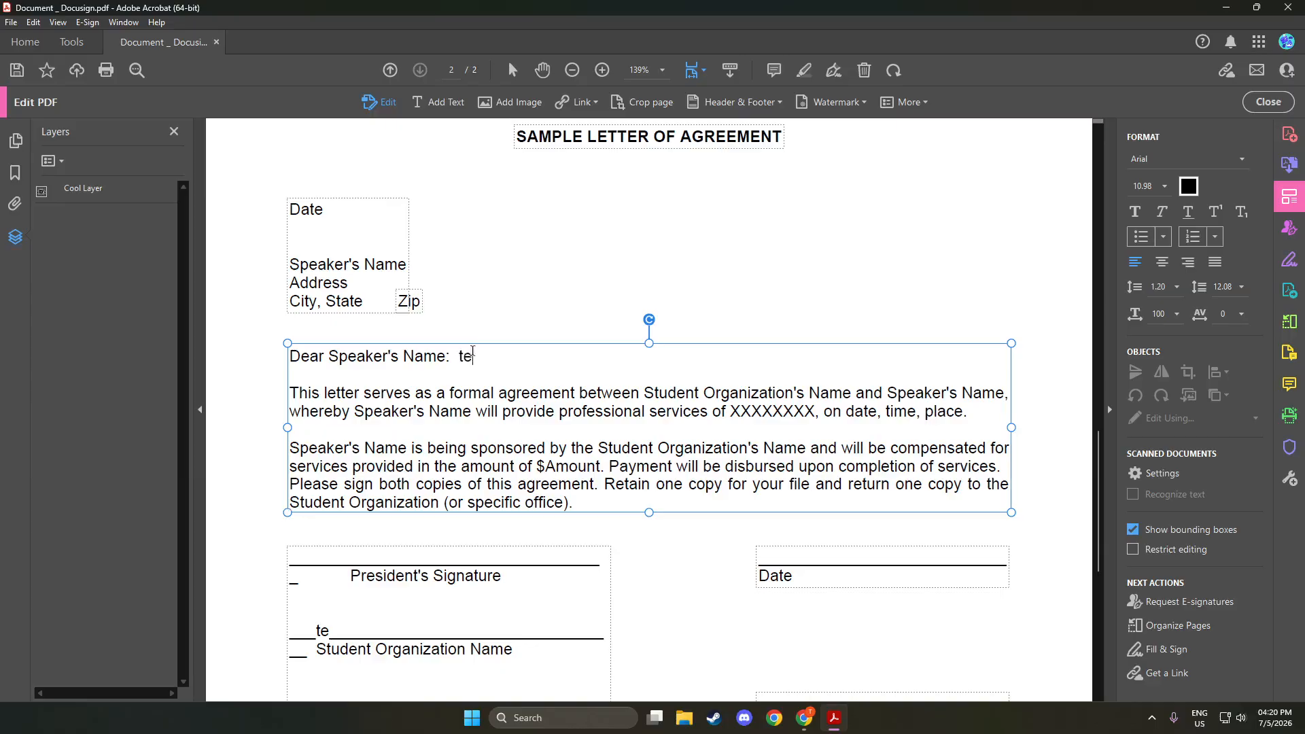
type("st")
double_click(458, 356)
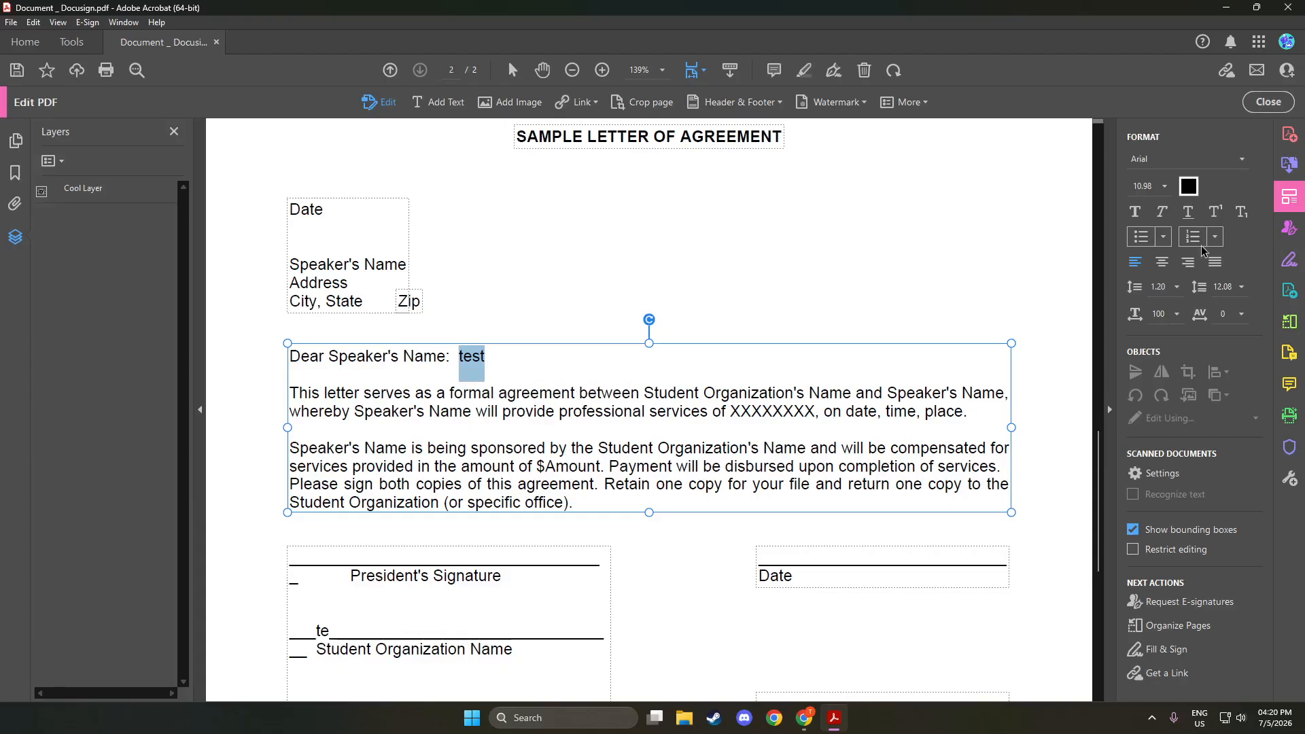
Try font sizes 12, 28, 20 and 18 for 'test', settling on 16 pt
left_click(1163, 189)
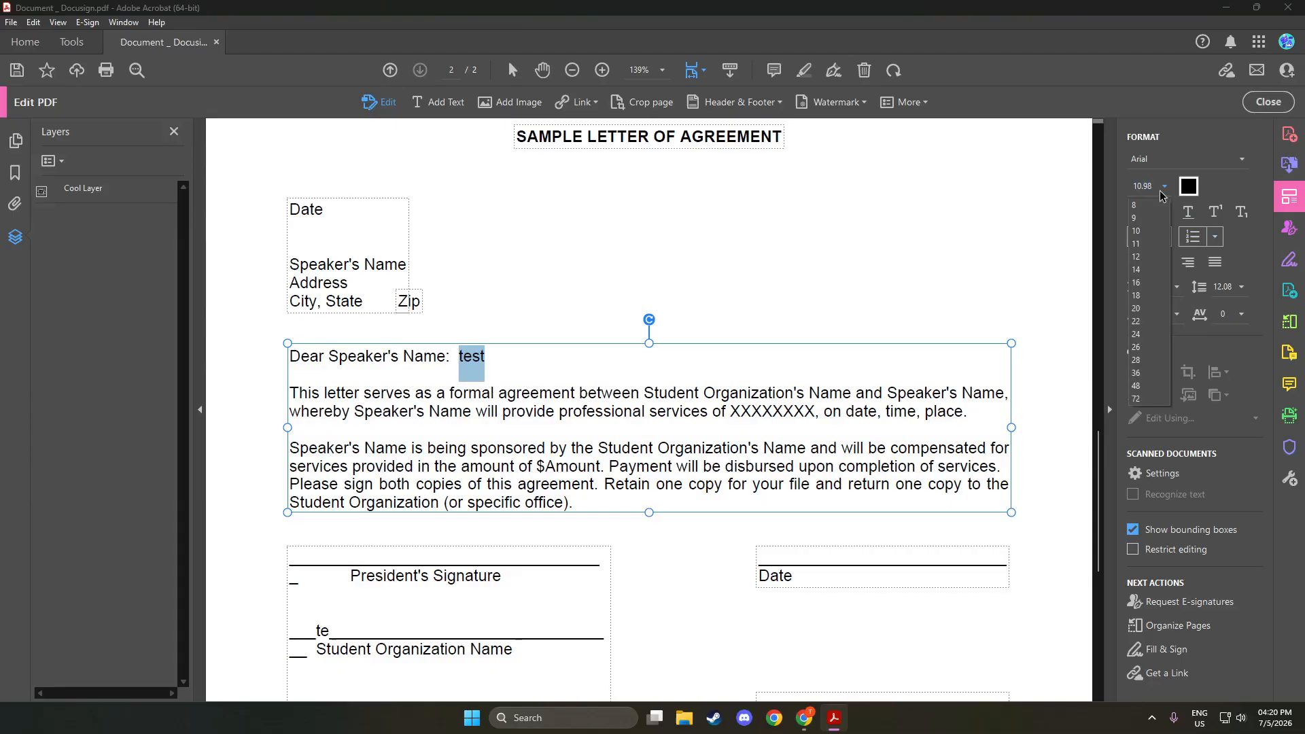
left_click(1140, 258)
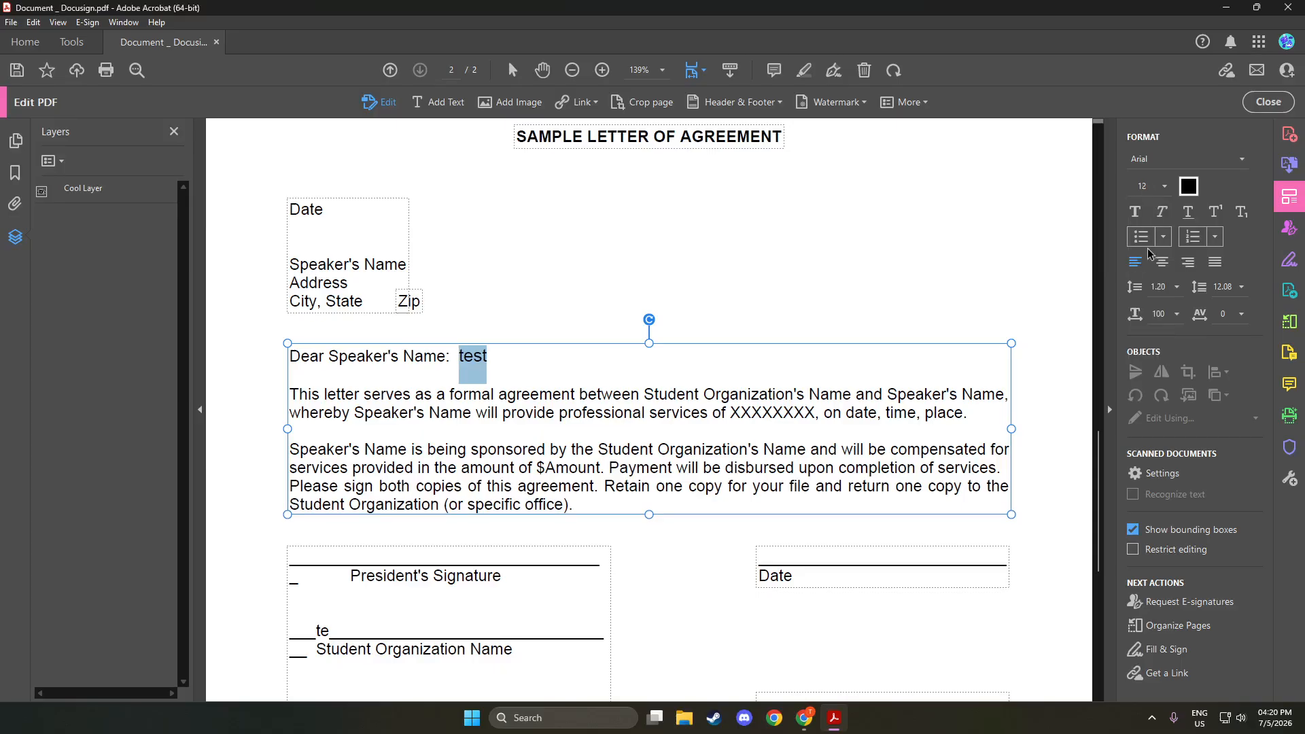
left_click(1165, 187)
left_click(1138, 357)
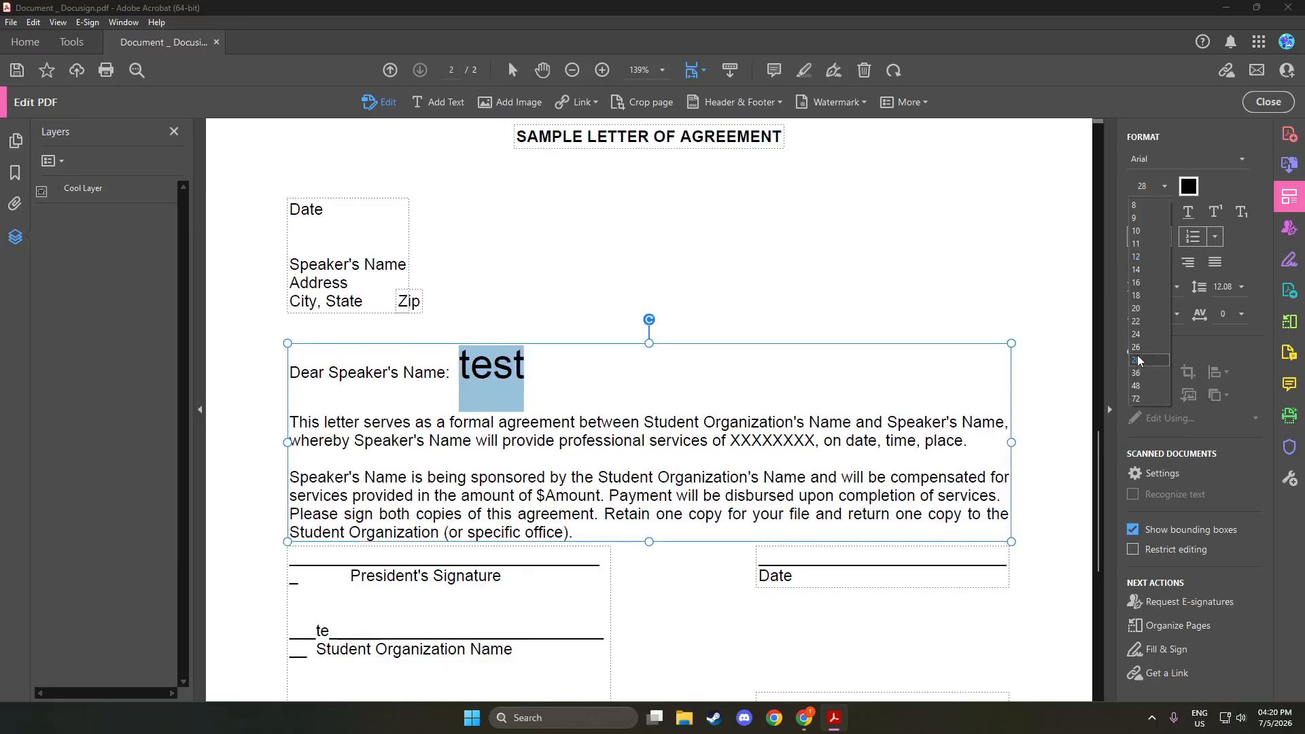
left_click(1165, 186)
left_click(1137, 308)
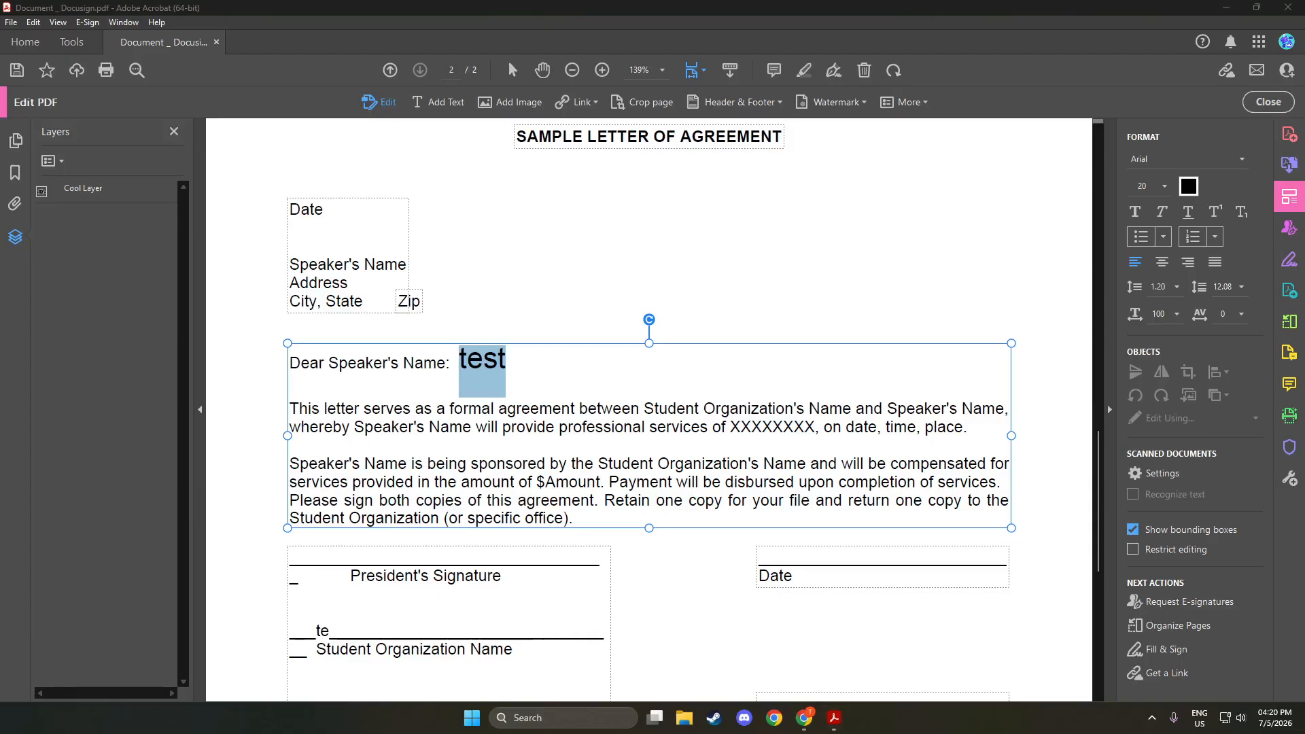
left_click(1165, 187)
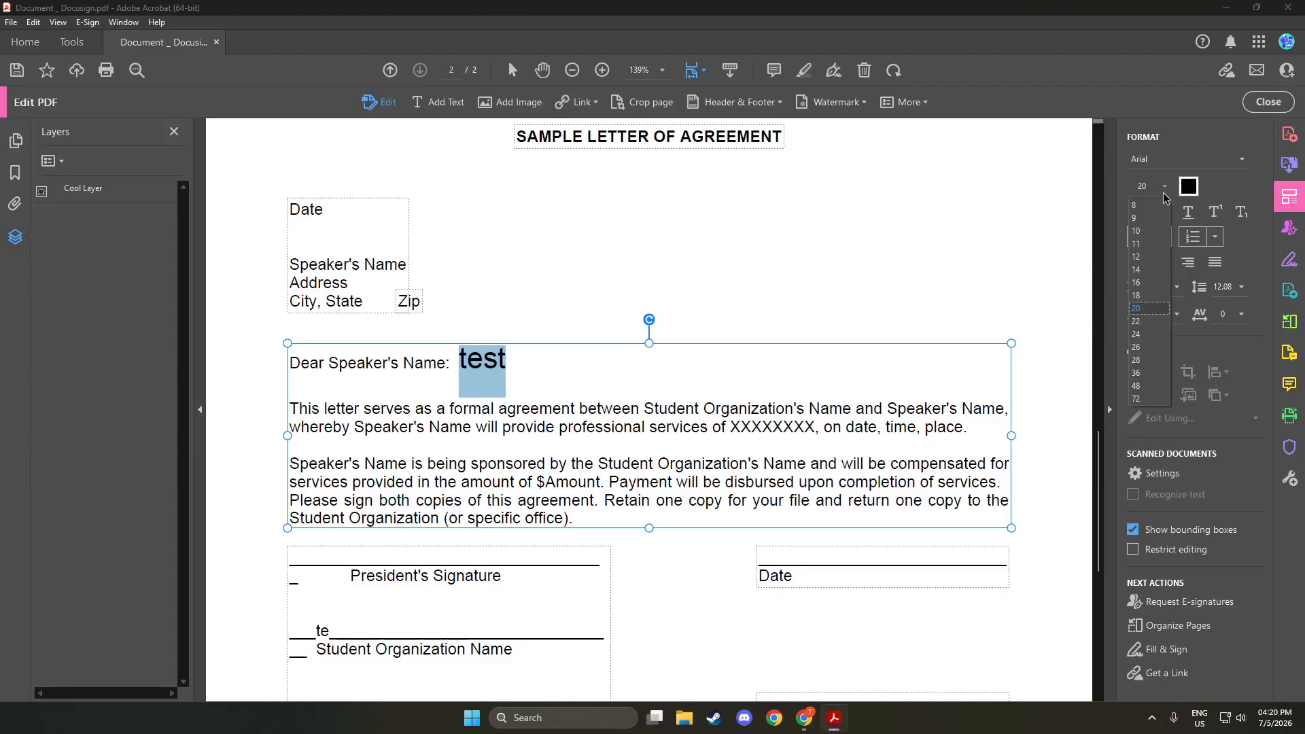
left_click(1146, 296)
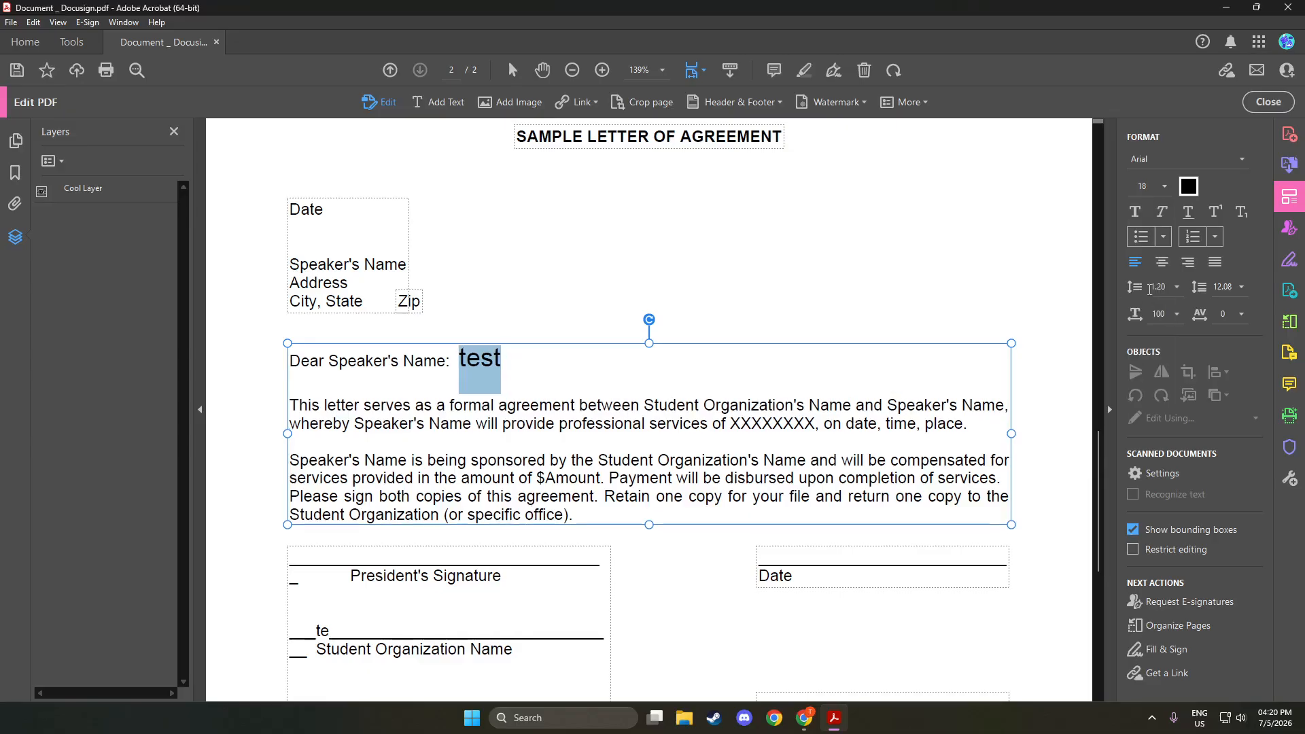
left_click(1164, 187)
left_click(1144, 283)
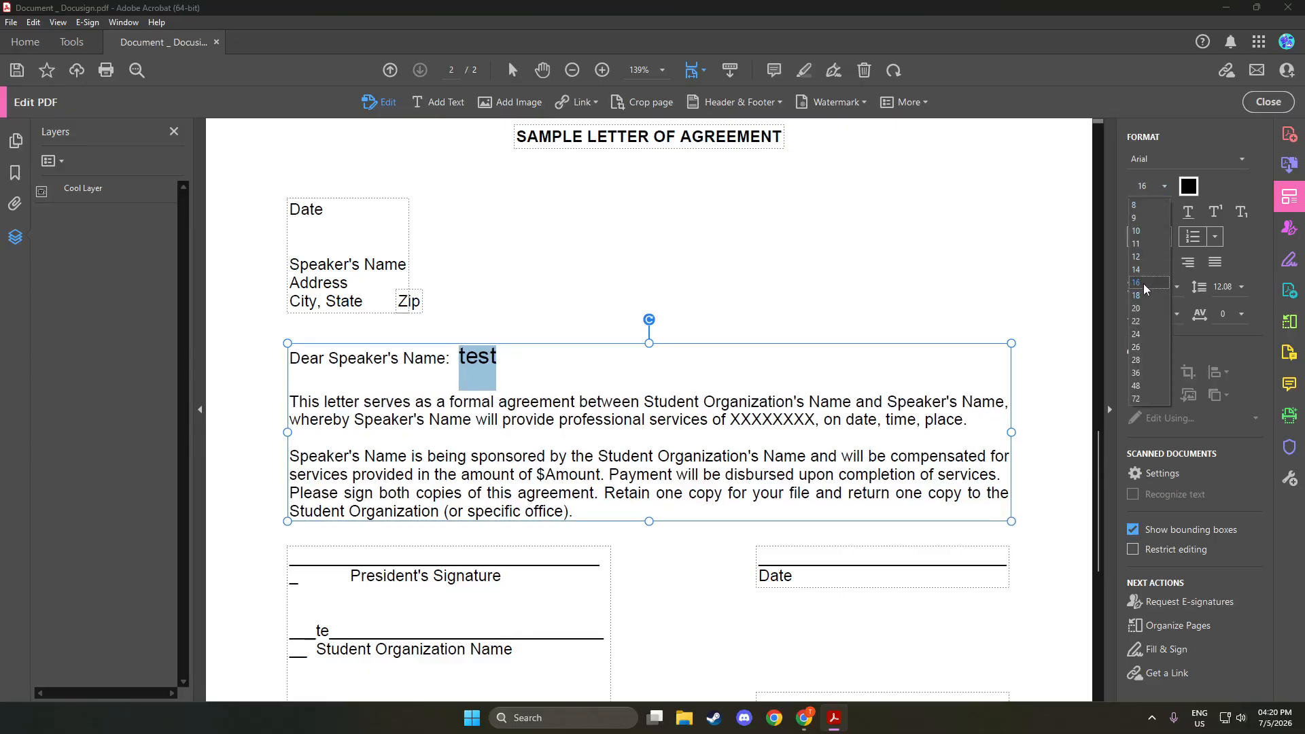
left_click(716, 325)
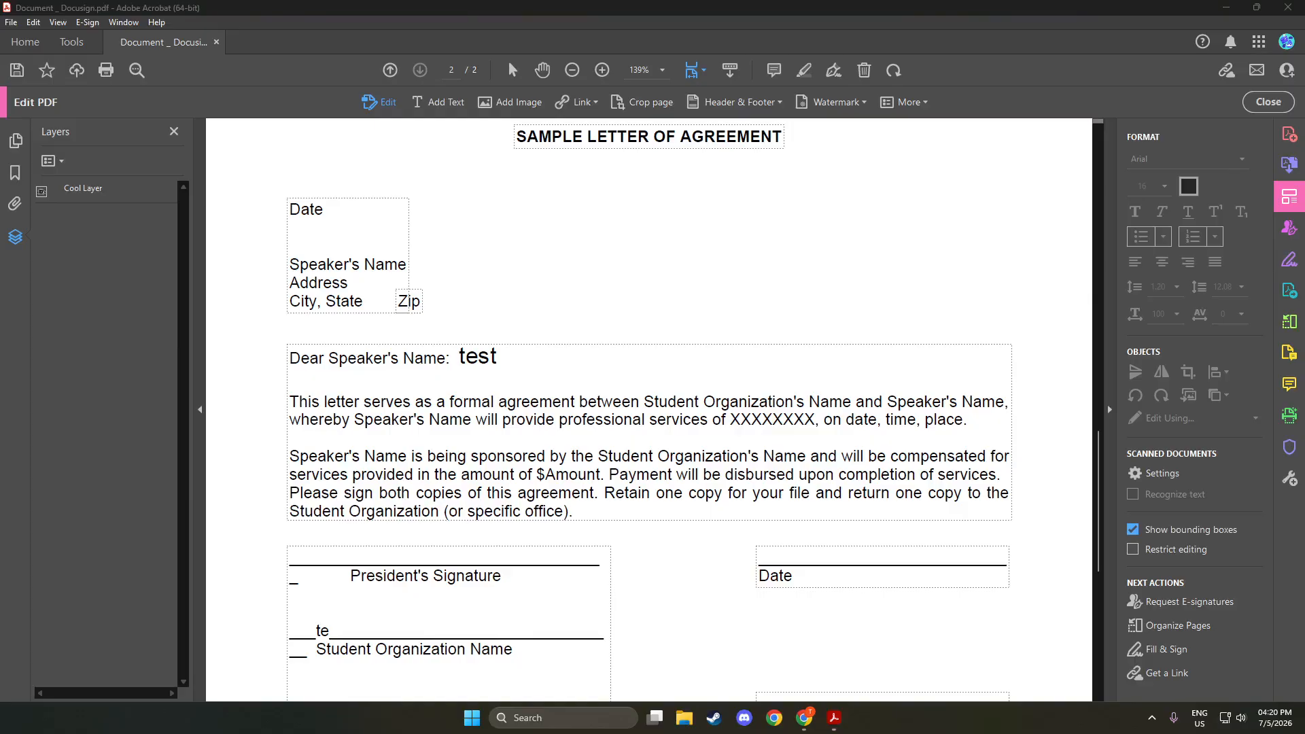
Select 'Dear Speaker's Name:' and set its font size to 11 pt
left_click(595, 419)
left_click_drag(595, 419, 298, 402)
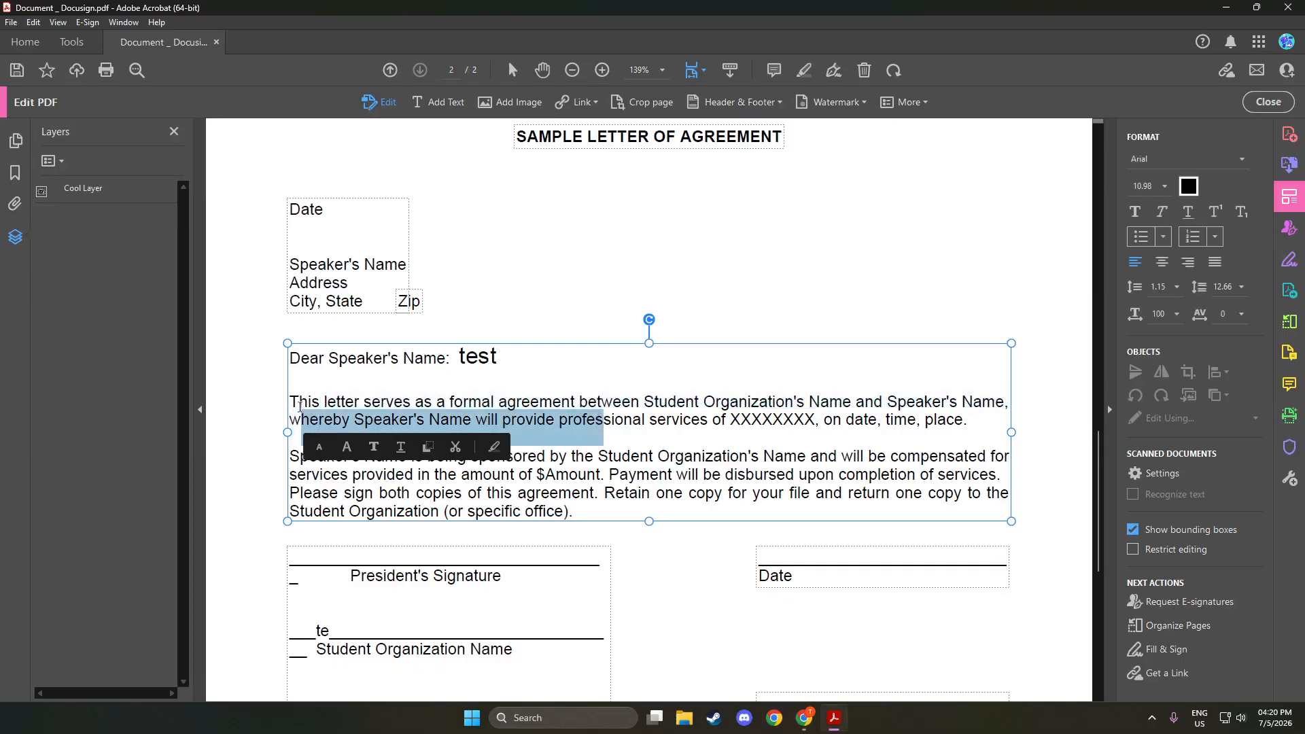
left_click(421, 359)
left_click_drag(447, 359, 288, 358)
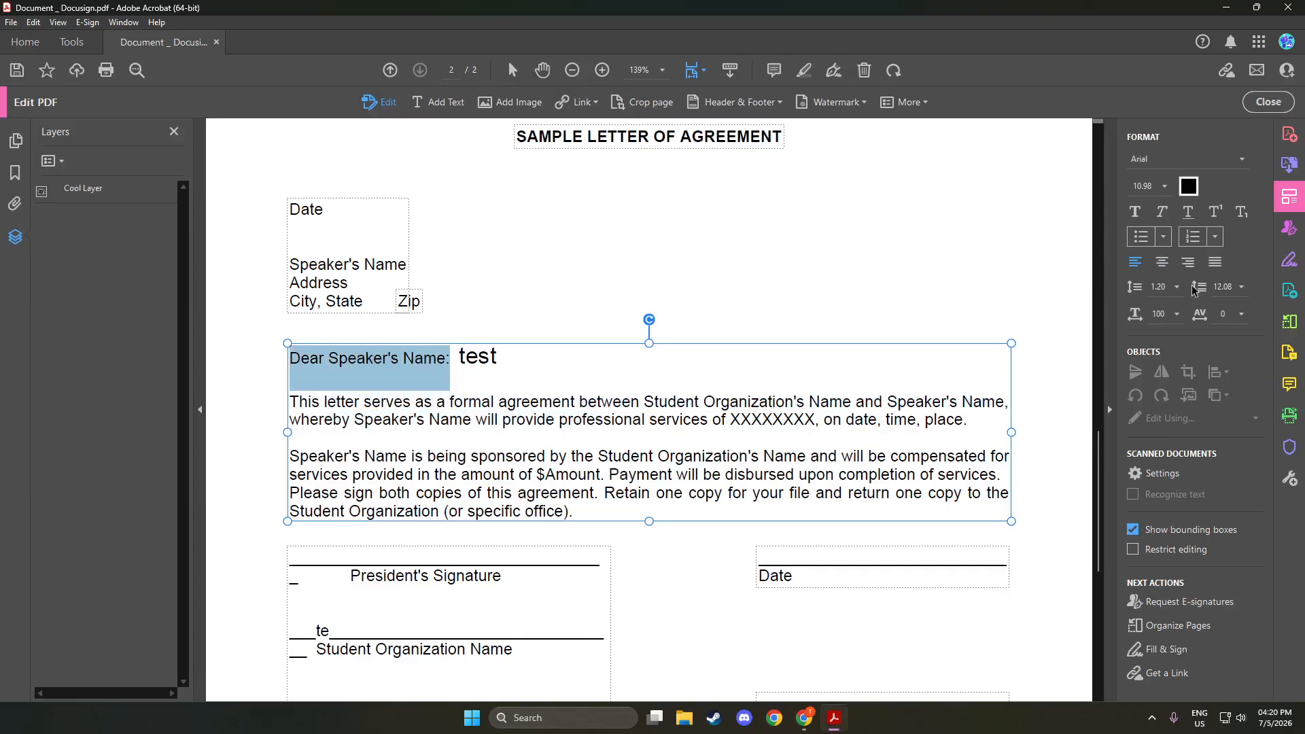
left_click(1164, 187)
left_click(1148, 244)
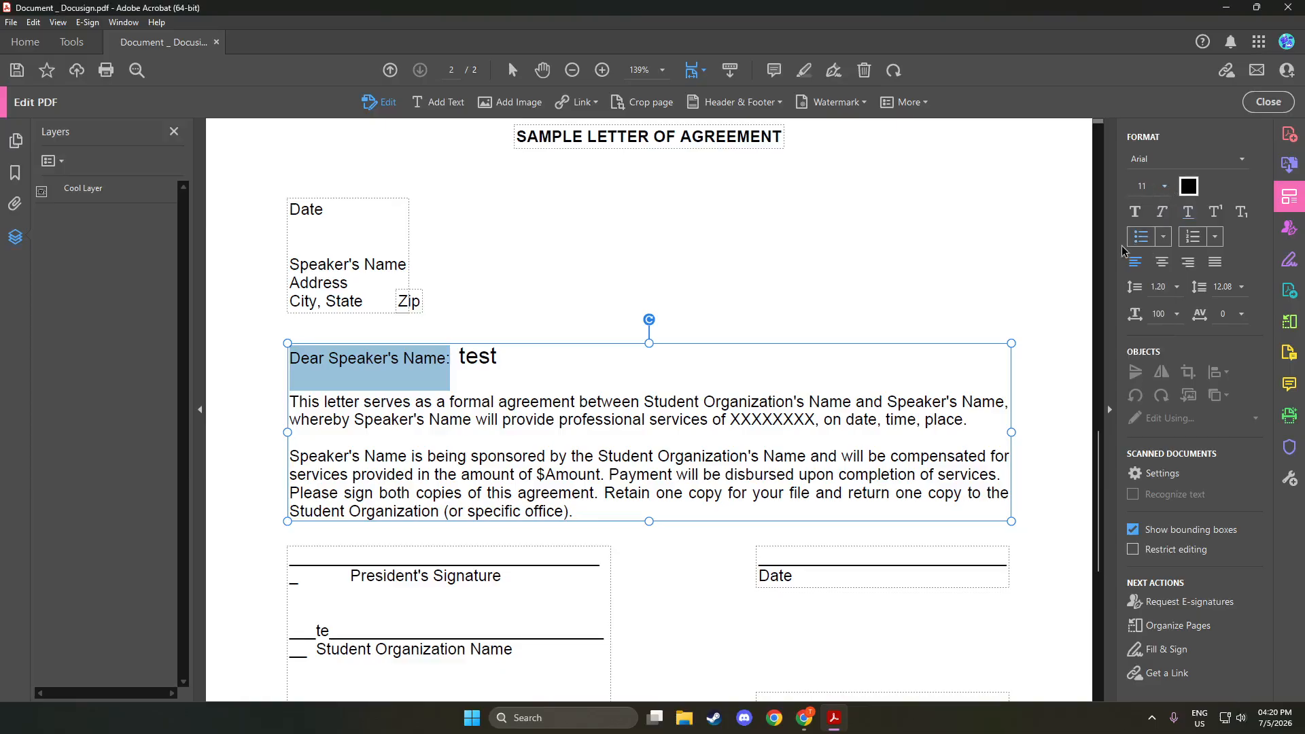